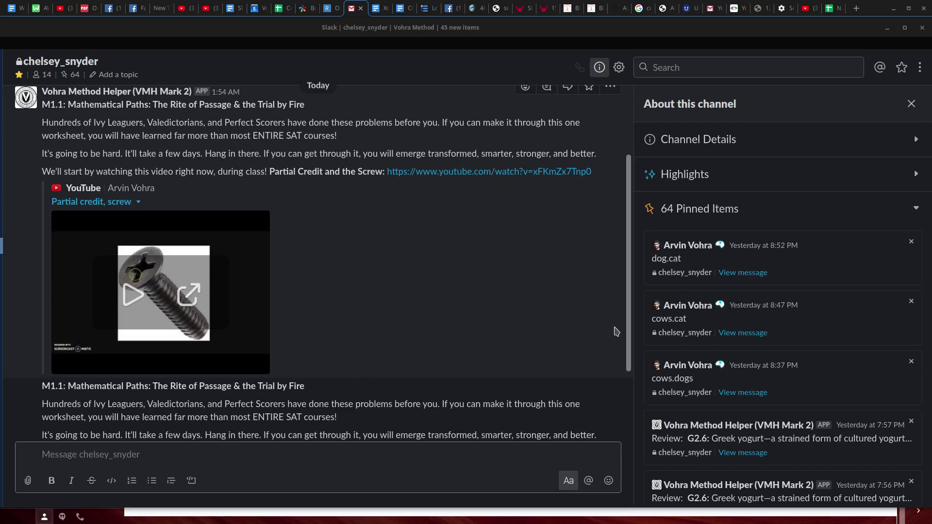
{"action": "mouse_move", "coordinate": [631, 330]}
{"action": "left_mouse_down"}
{"action": "mouse_move", "coordinate": [631, 430]}
{"action": "mouse_move", "coordinate": [631, 368]}
{"action": "left_mouse_up"}
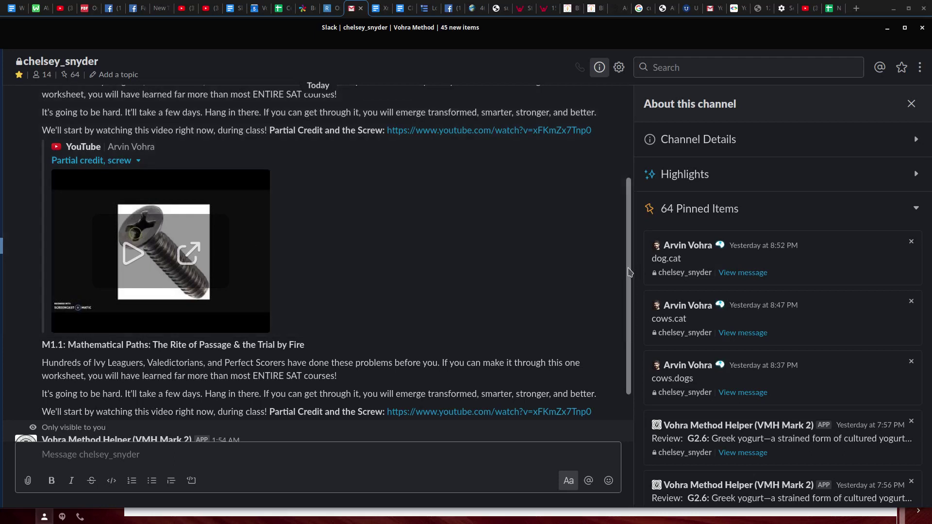
{"action": "left_click_drag", "start_coordinate": [631, 271], "coordinate": [631, 315]}
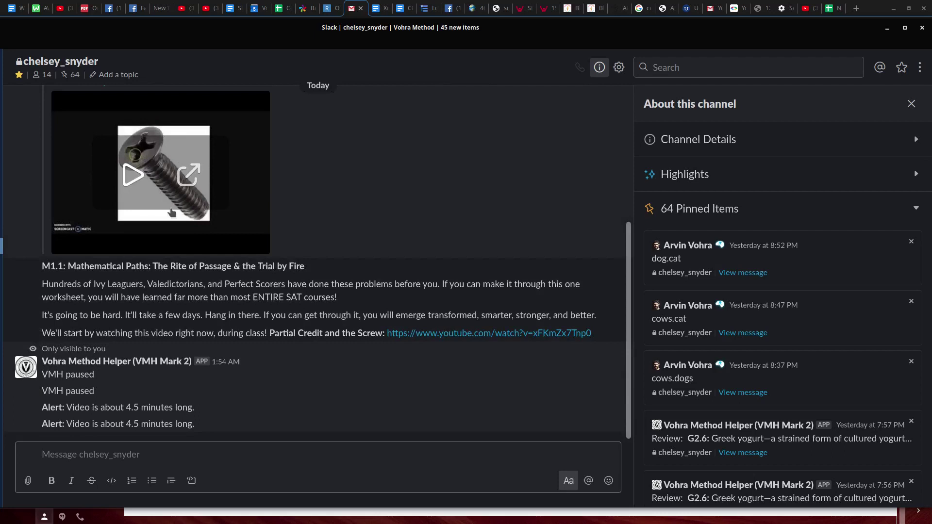
{"action": "mouse_move", "coordinate": [320, 380]}
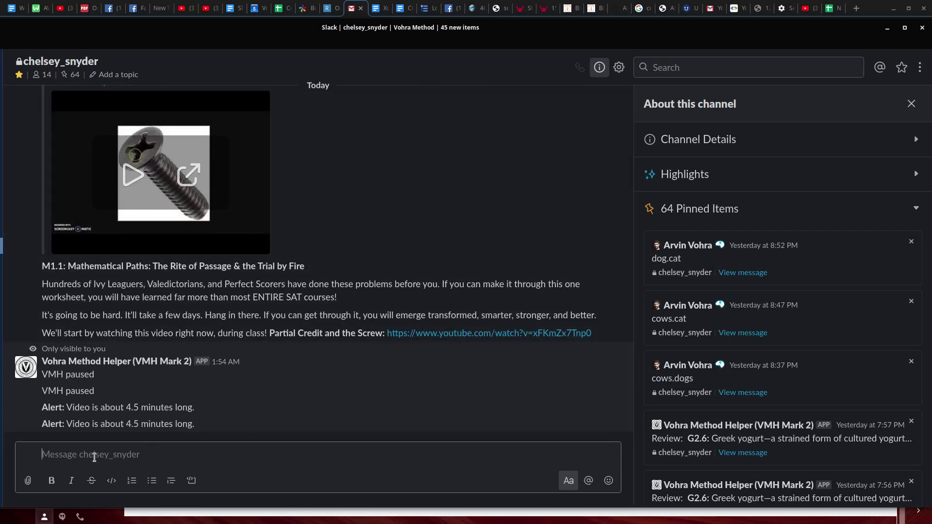
{"action": "mouse_move", "coordinate": [177, 375]}
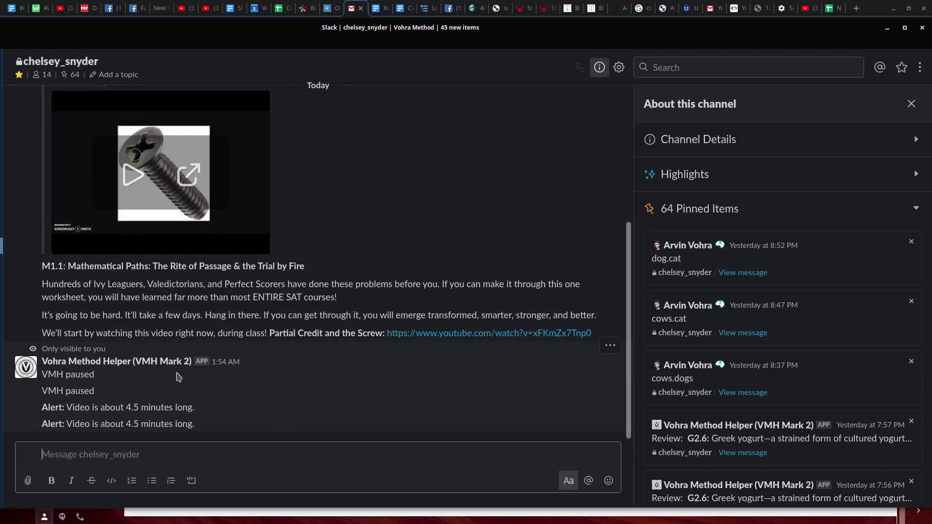
{"action": "type", "text": "message"}
- Send the 'message' post to the channel to trigger the bot's Done Watching! replies
{"action": "key", "text": "Return"}
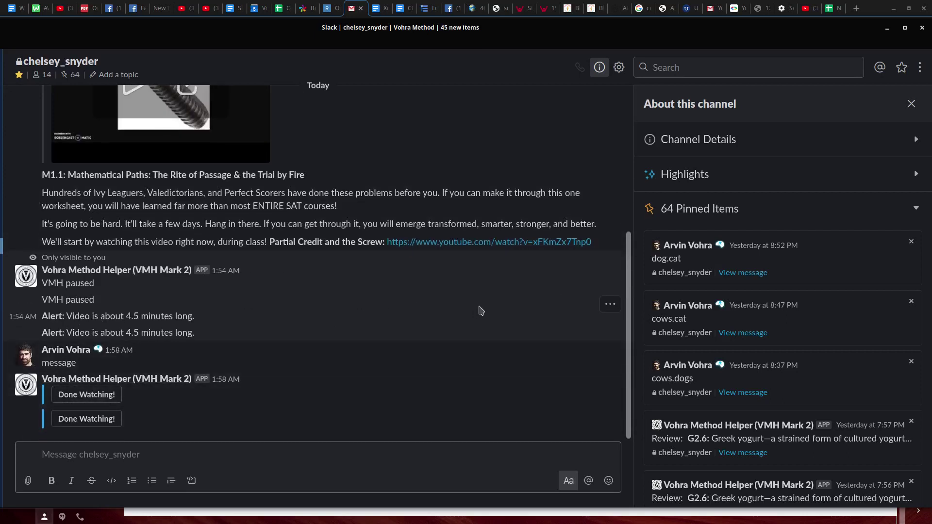
{"action": "left_click_drag", "start_coordinate": [631, 381], "coordinate": [448, 272]}
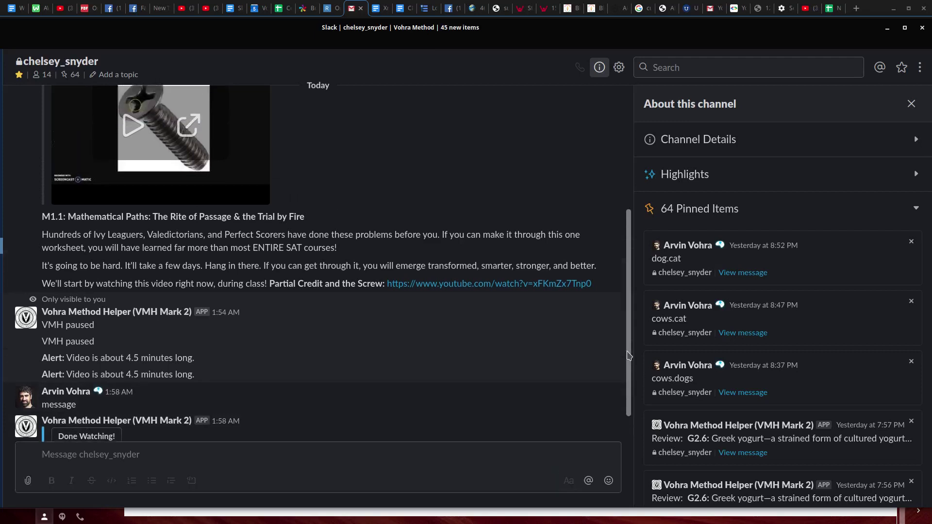